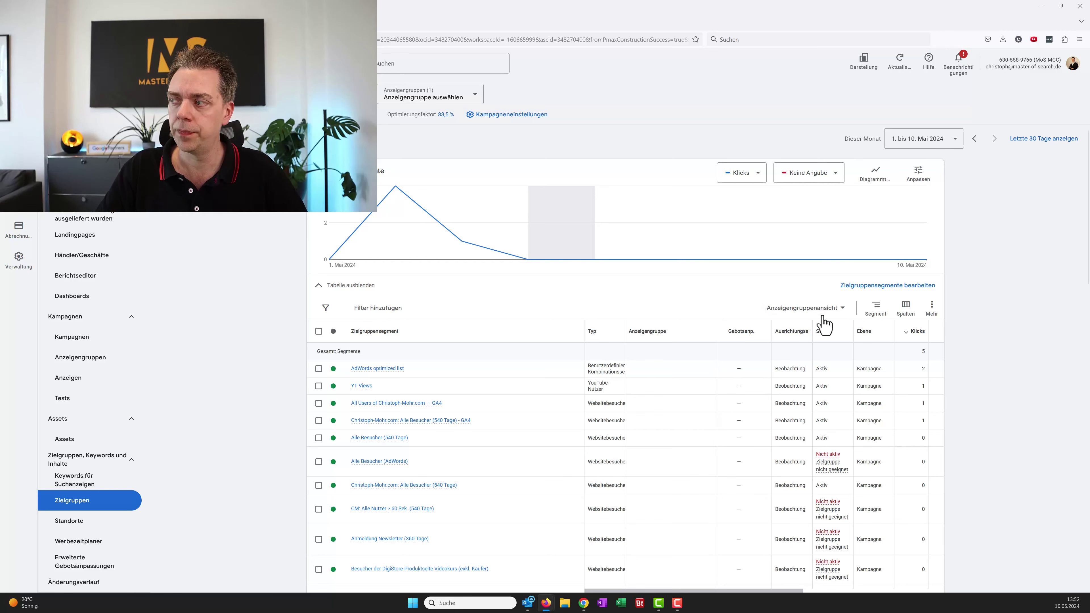
# Step: Open the audience segment editor at the Kampagne level and look through the suggested segments
pyautogui.click(896, 291)
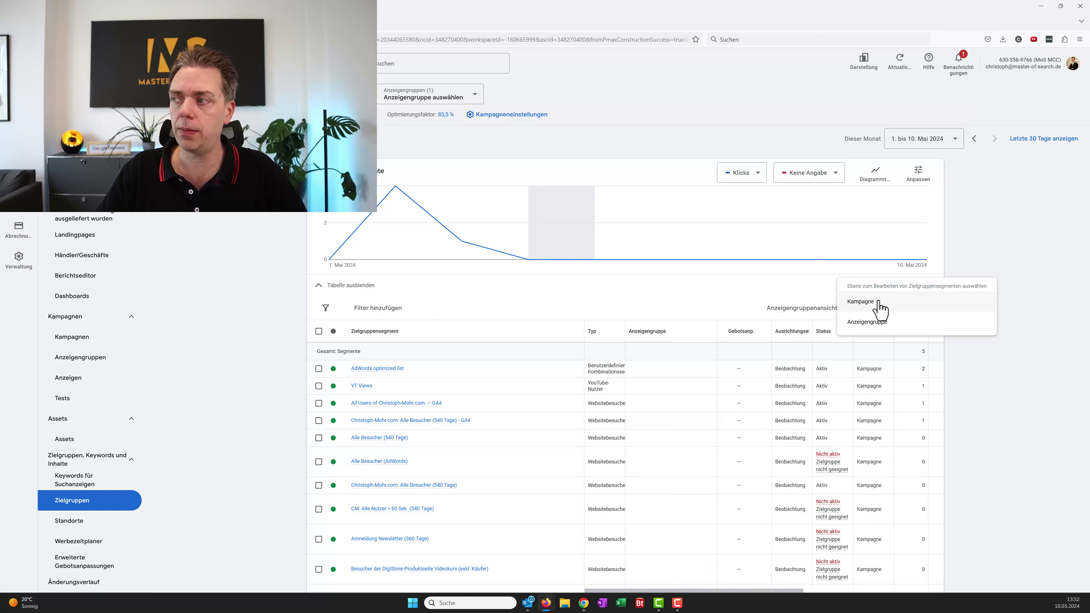
pyautogui.click(878, 305)
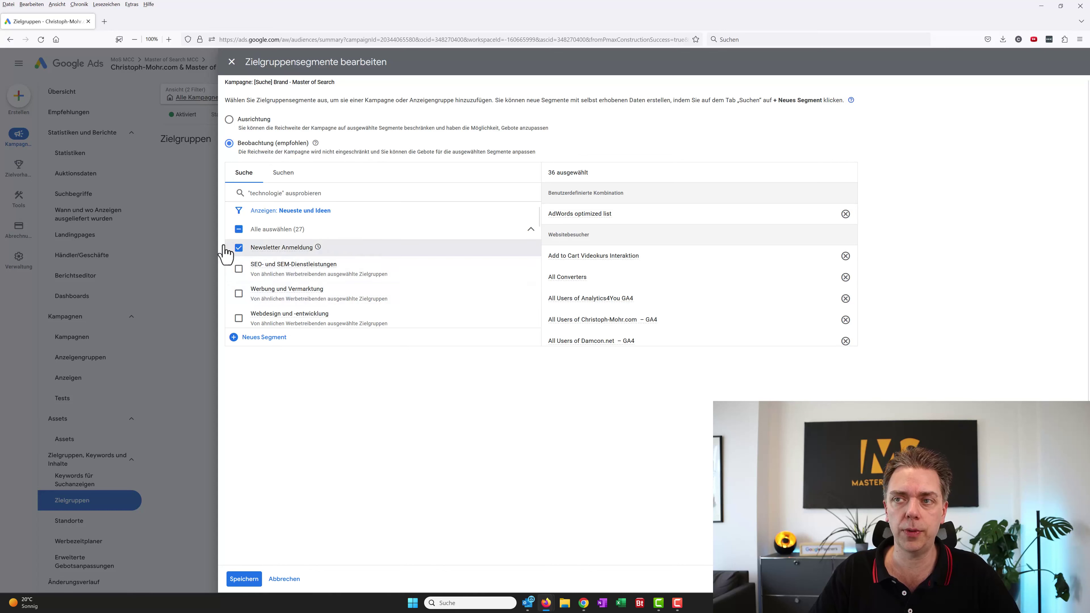
pyautogui.scroll(-5, 304, 287)
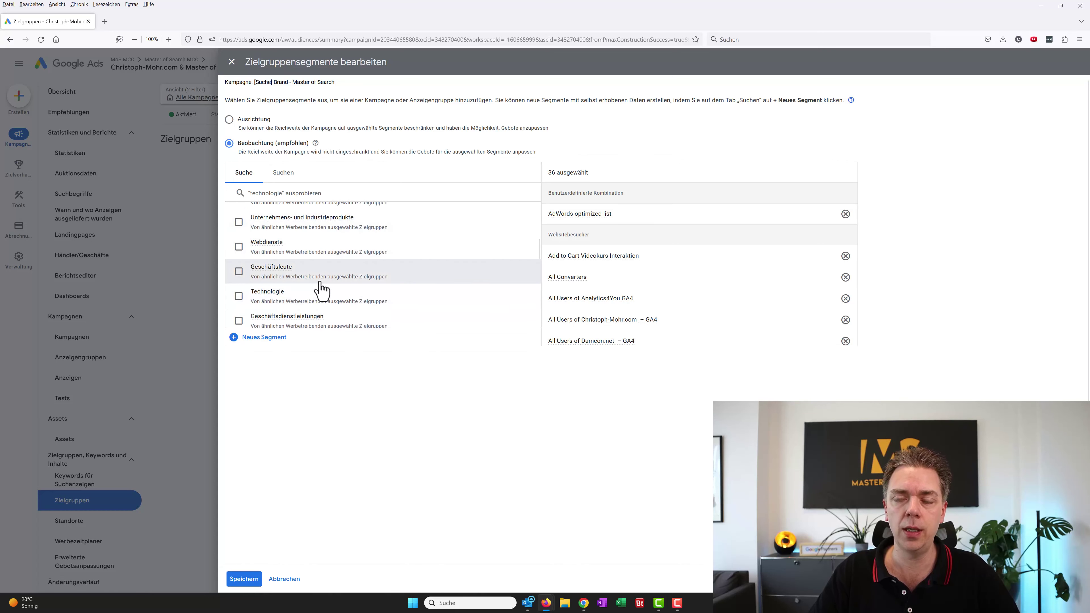
pyautogui.scroll(-5, 325, 281)
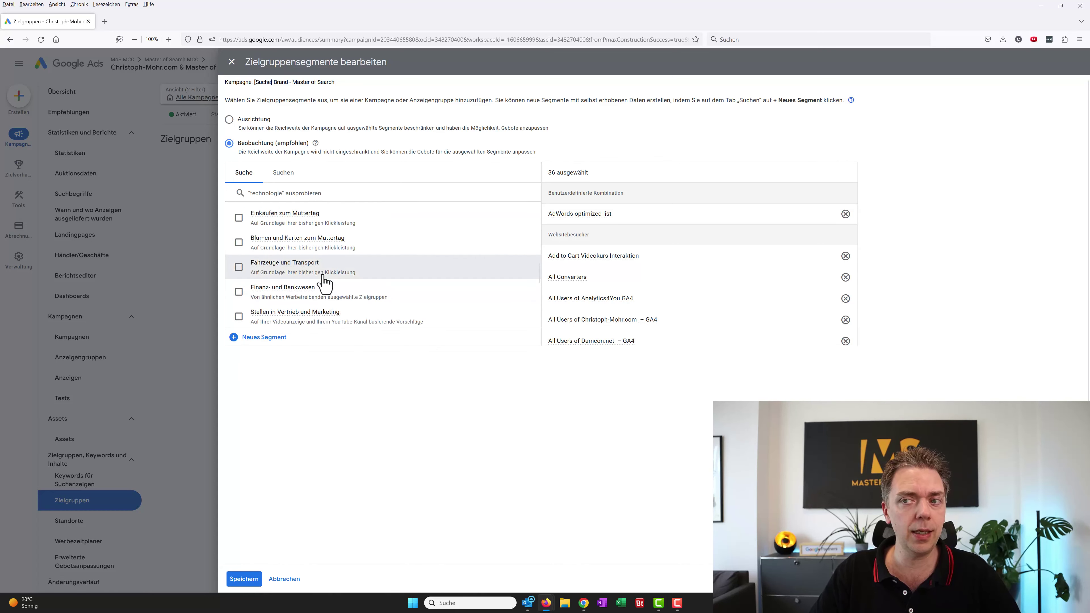
pyautogui.scroll(6, 325, 287)
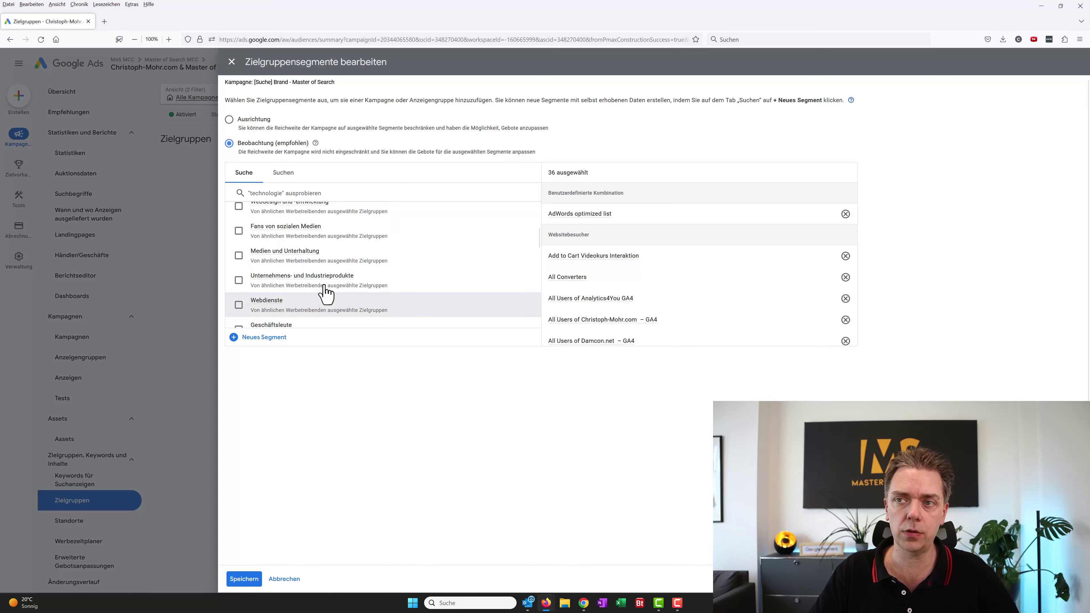
pyautogui.scroll(3, 326, 292)
# Step: Select the suggested segments SEO- und SEM-Dienstleistungen, Werbung und Vermarktung, Webdesign und -entwicklung, Fans von sozialen Medien, Medien und Unterhaltung, Unternehmens- und Industrieprodukte, and Webdienste
pyautogui.click(239, 269)
pyautogui.click(239, 293)
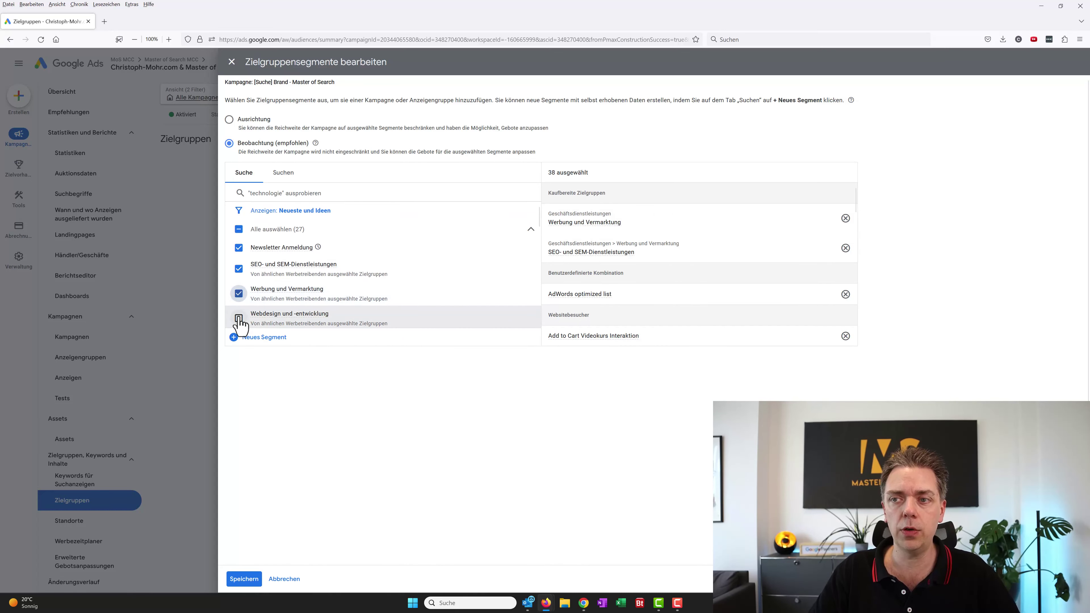
pyautogui.click(238, 318)
pyautogui.scroll(-2, 240, 292)
pyautogui.click(239, 257)
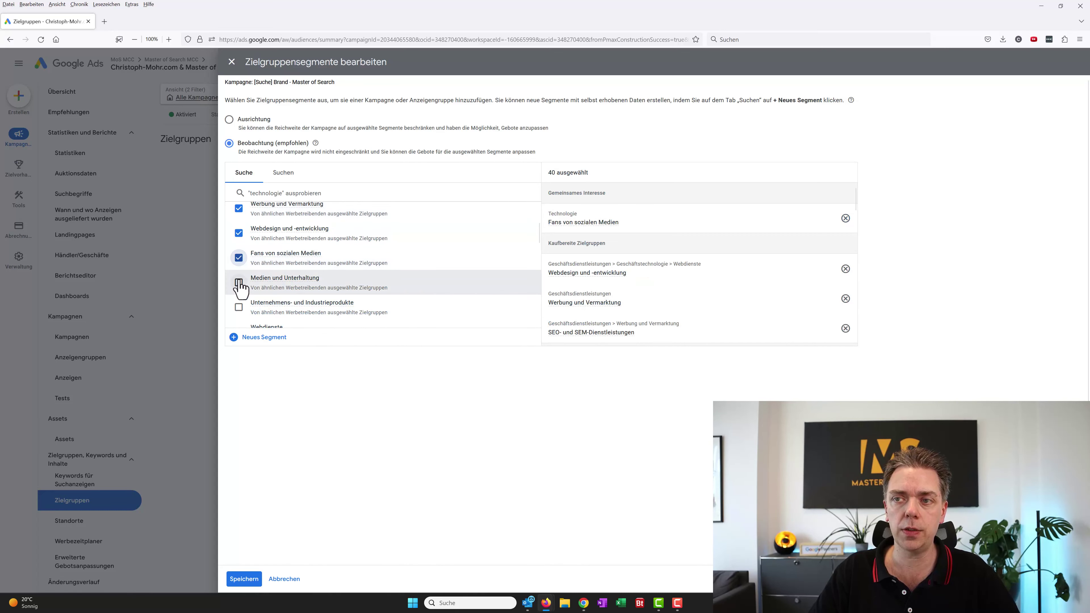
pyautogui.click(239, 282)
pyautogui.click(239, 307)
pyautogui.scroll(-2, 246, 300)
pyautogui.click(238, 247)
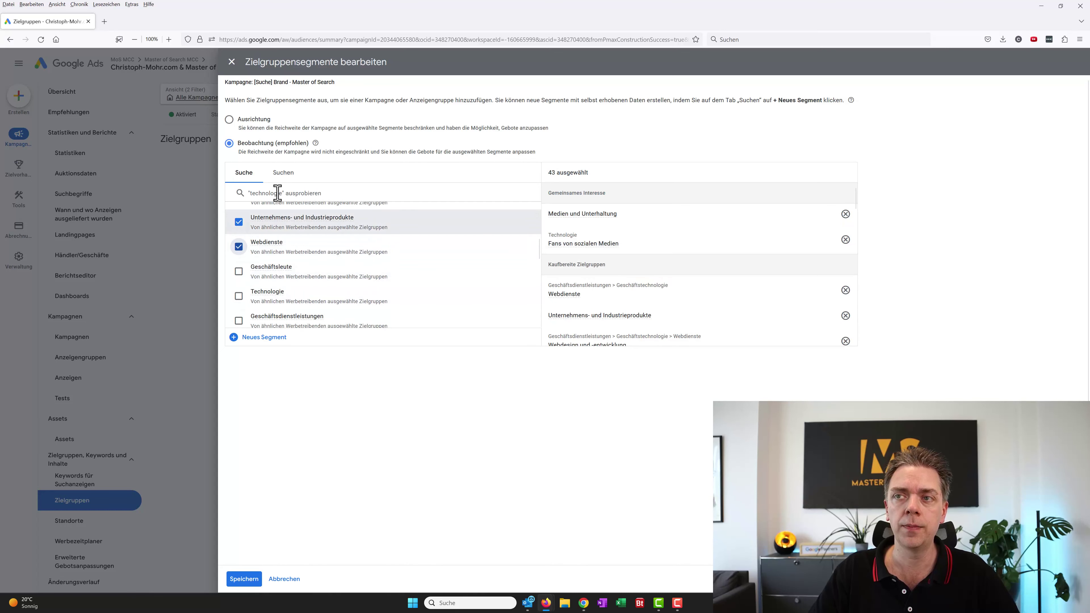
# Step: Browse the interest categories Beauty und Wellness and Fahrzeuge und Transport, and save the selected audience segments to the campaign
pyautogui.click(284, 175)
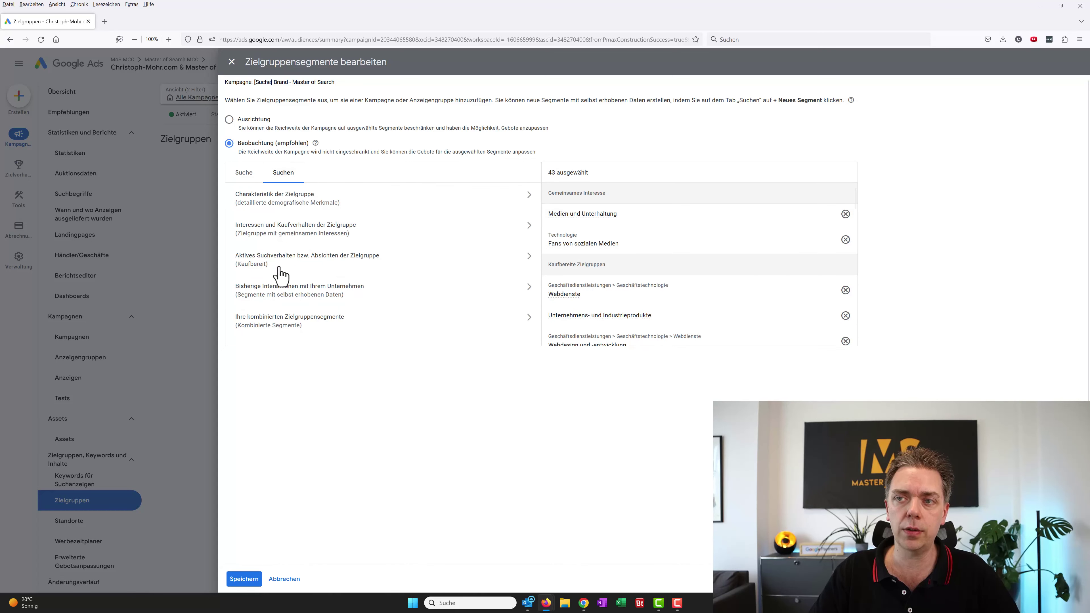
pyautogui.click(285, 234)
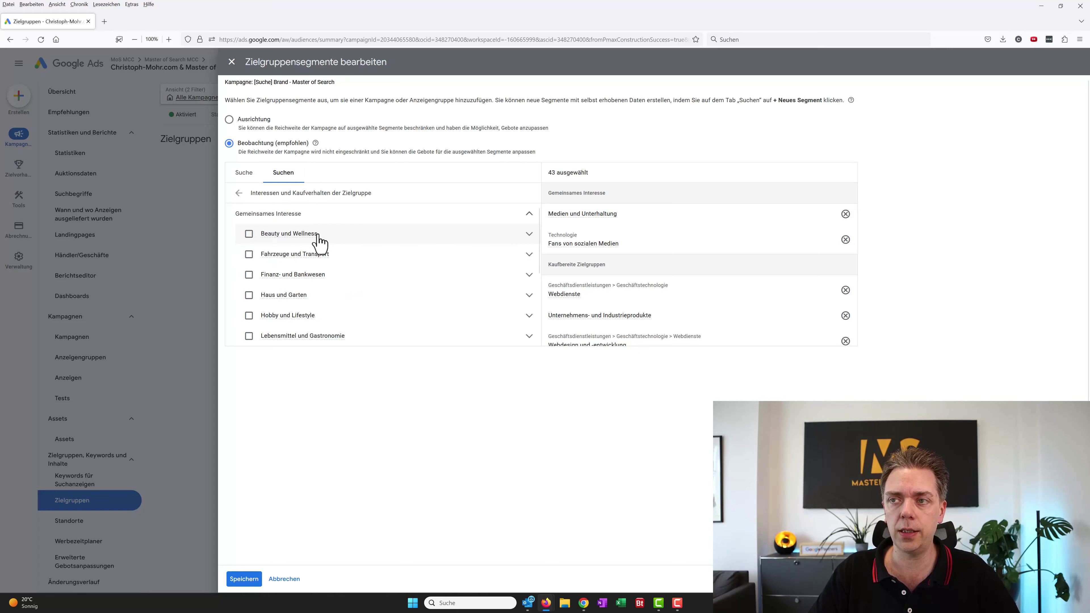
pyautogui.click(525, 234)
pyautogui.click(529, 298)
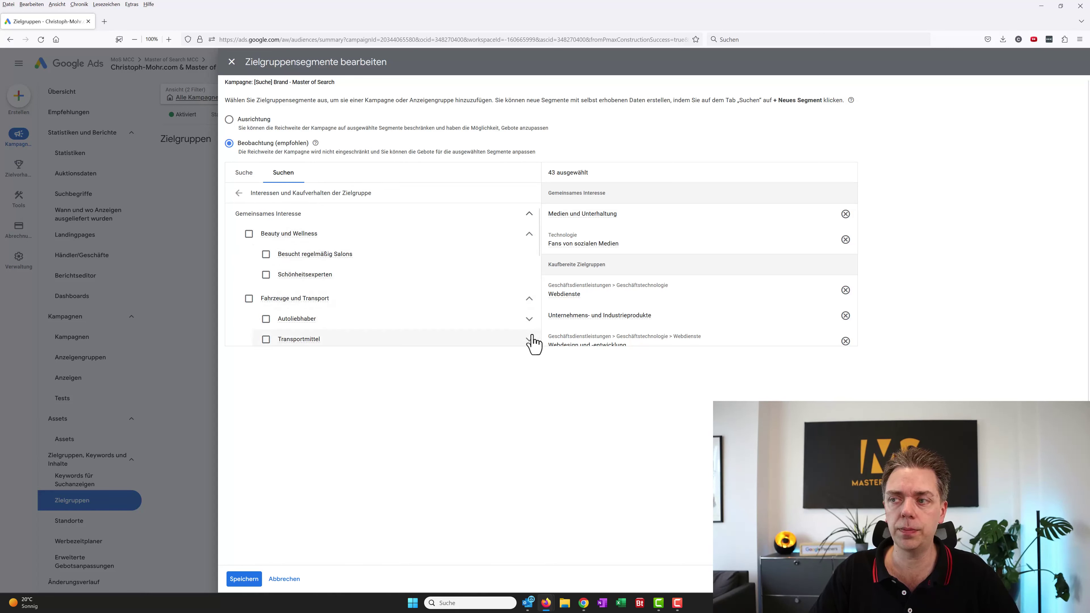
pyautogui.scroll(-3, 340, 280)
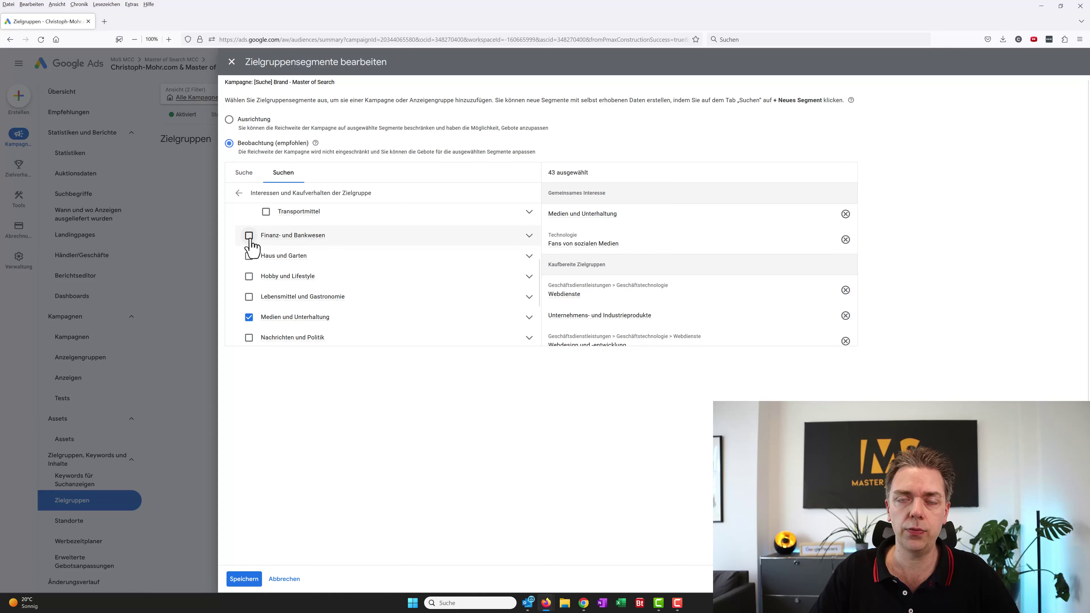
pyautogui.click(244, 580)
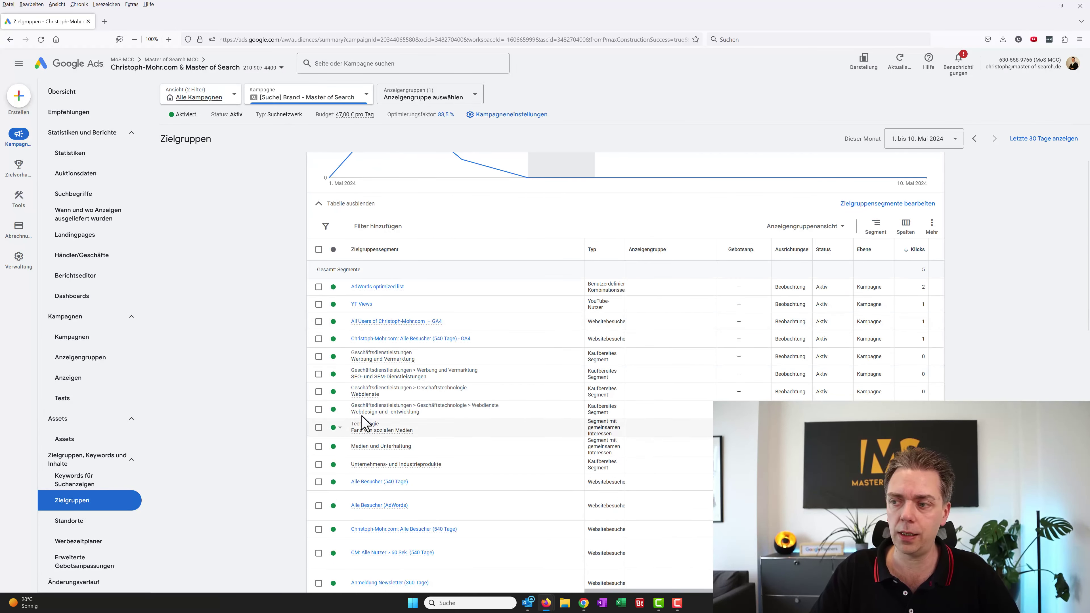
# Step: Examine the performance columns of the campaign's audience segments, from clicks and CTR to costs and conversion rate
pyautogui.scroll(-1, 360, 422)
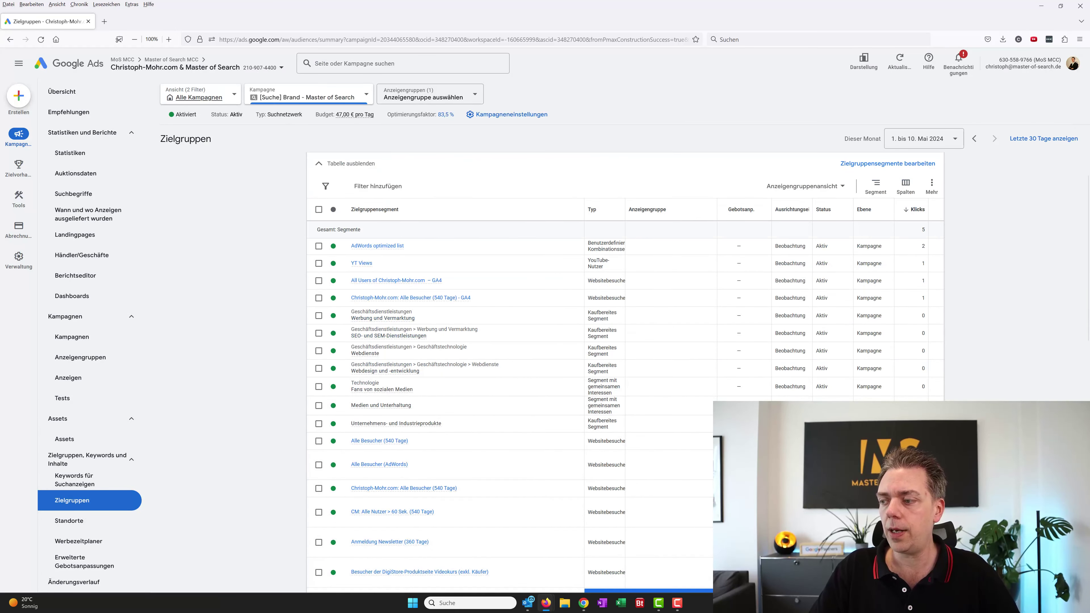
pyautogui.hscroll(5, 764, 397)
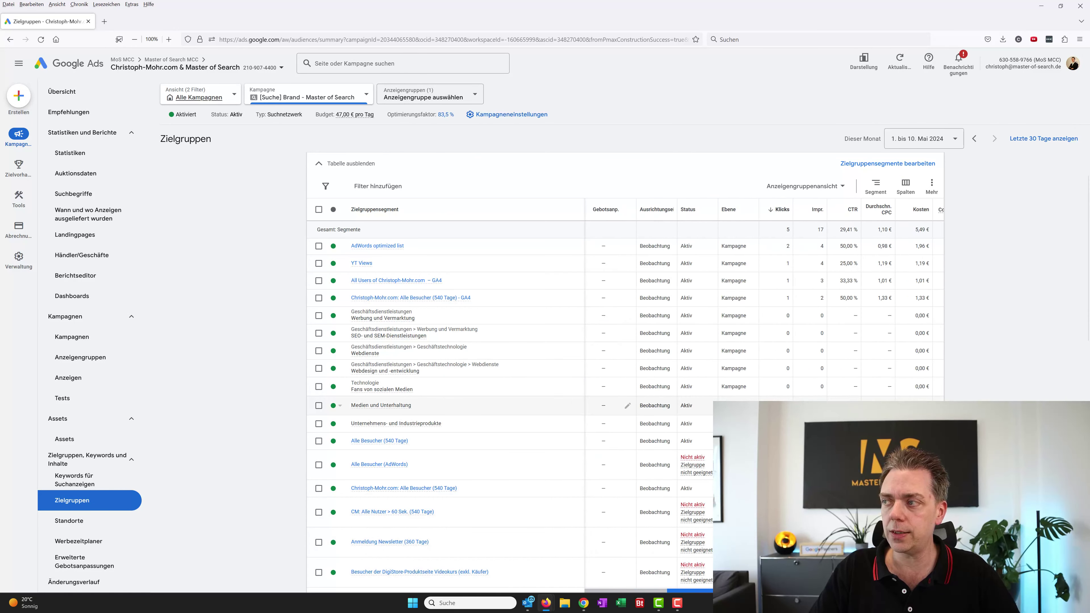
pyautogui.hscroll(1, 772, 405)
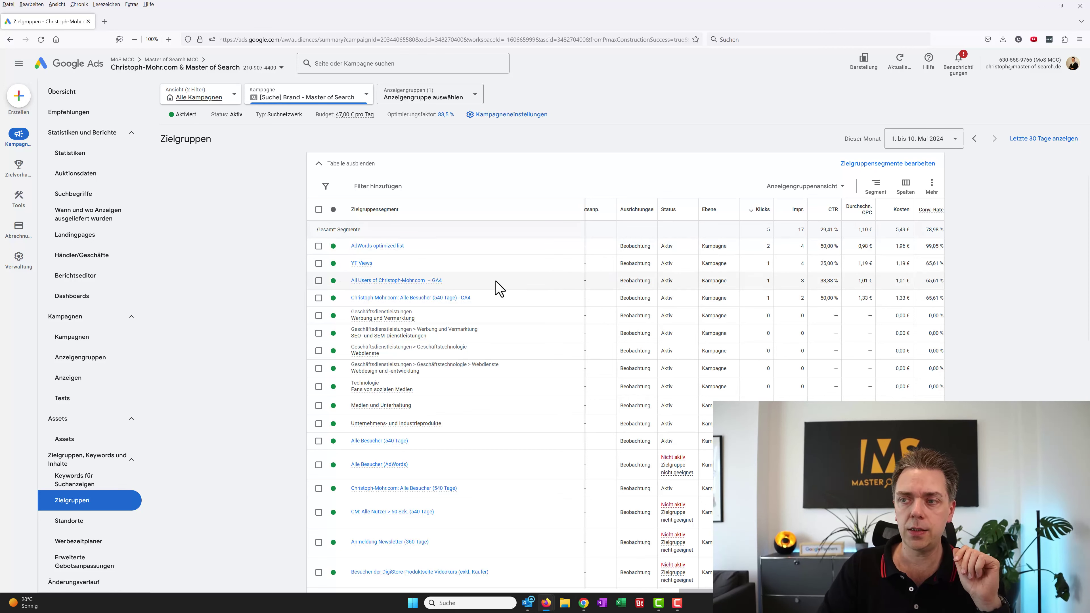
# Step: Check the status options available for the Werbung und Vermarktung segment and dismiss them
pyautogui.click(318, 316)
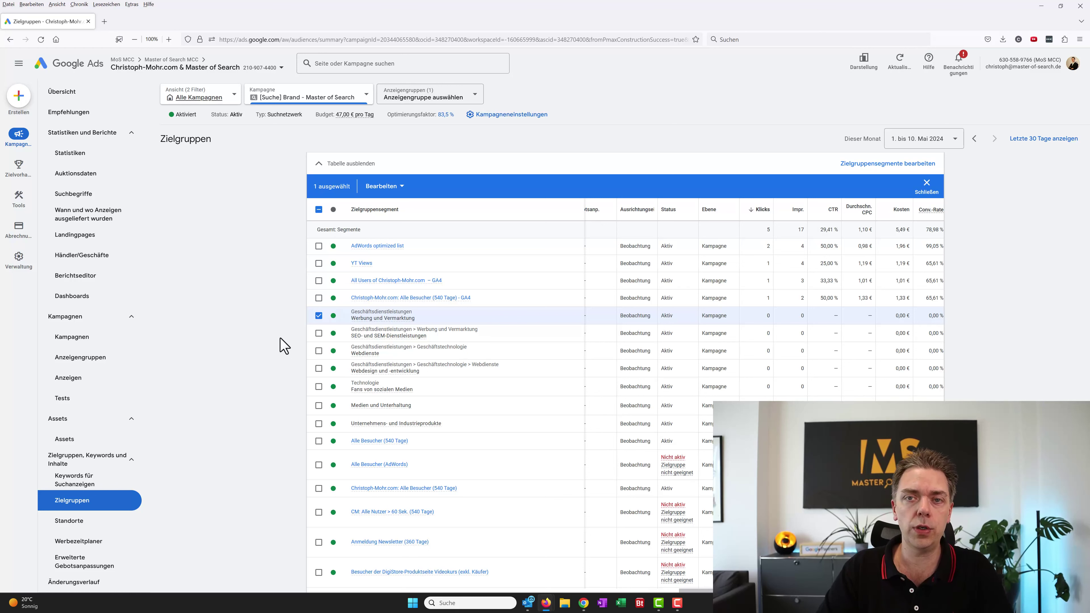
pyautogui.click(334, 316)
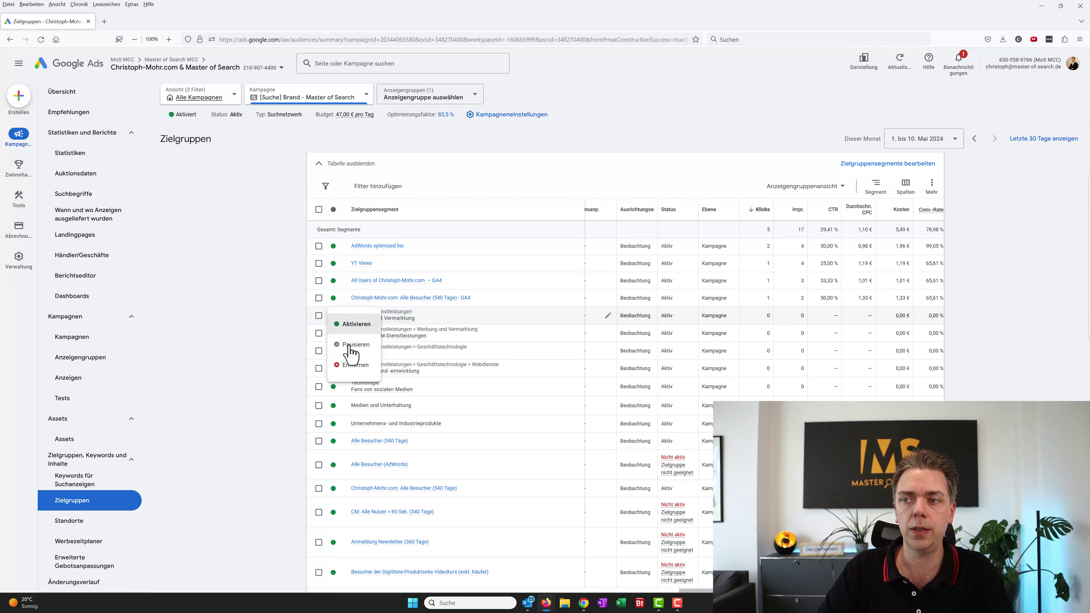
pyautogui.click(273, 371)
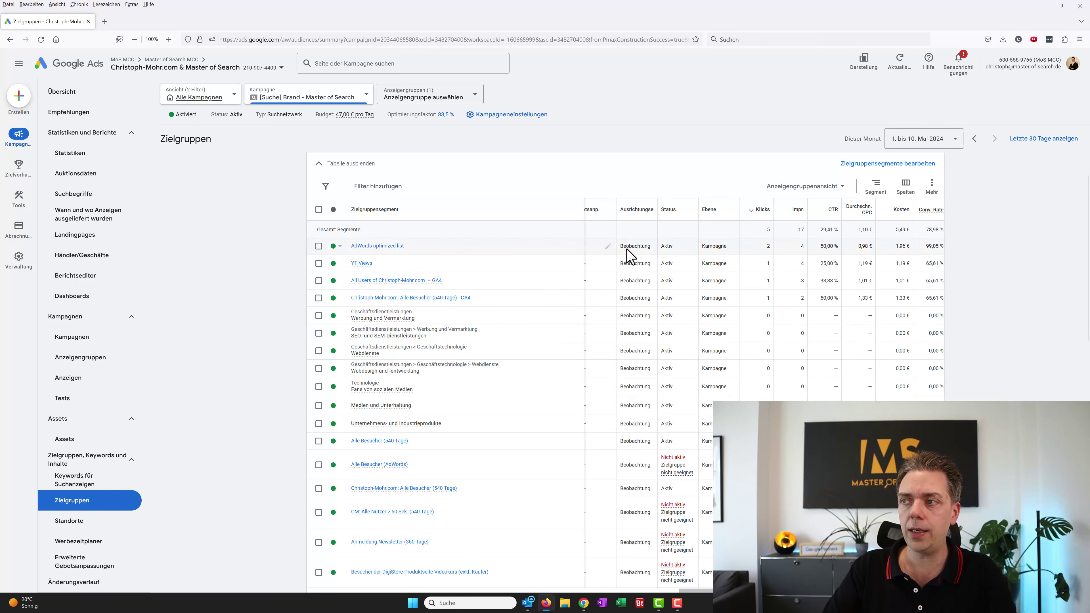
# Step: Reopen the campaign-level audience segment editor to review the Ausrichtung and Beobachtung settings, and cancel without saving
pyautogui.click(902, 164)
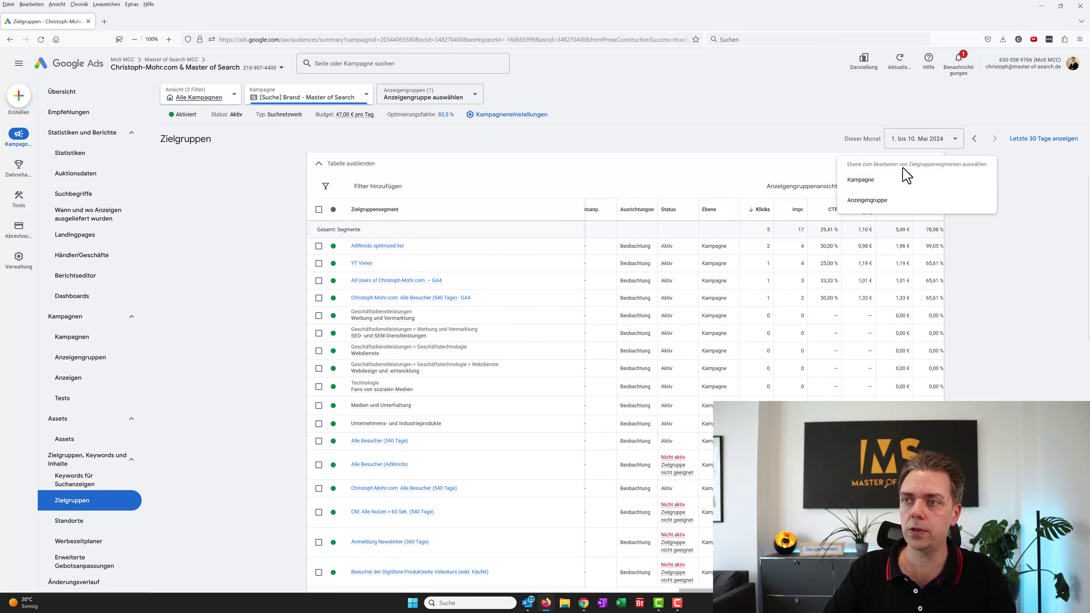
pyautogui.click(900, 180)
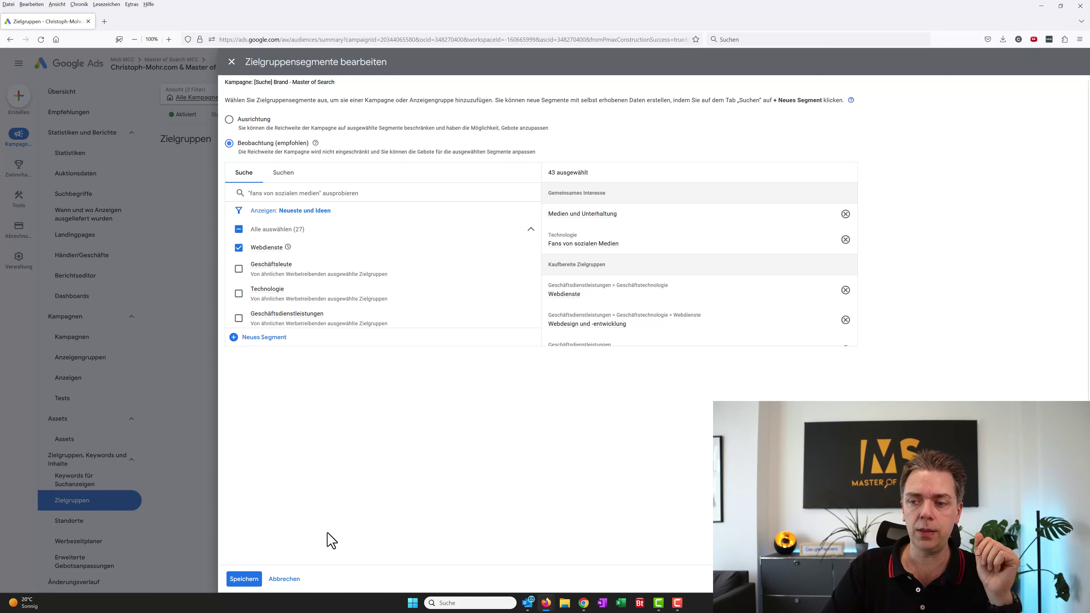
pyautogui.click(284, 579)
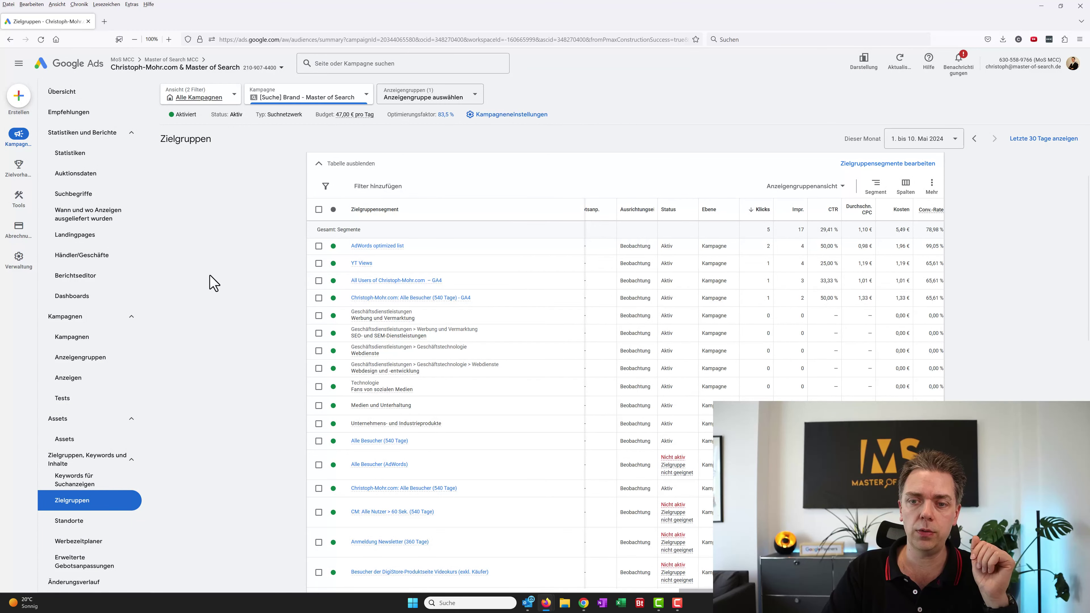